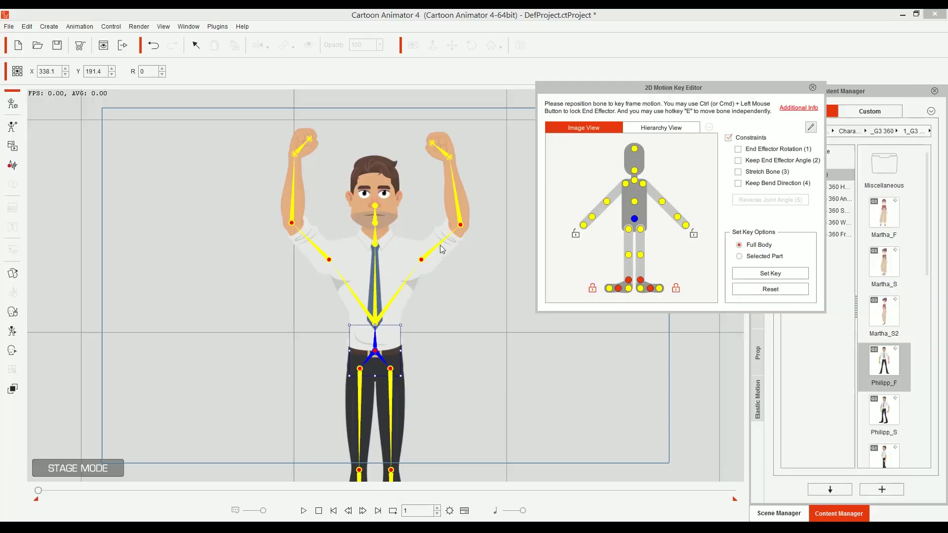
# - Rotate Philipp's left upper arm downward so the forearm angles up with the fist near shoulder height
pyautogui.click(437, 244)
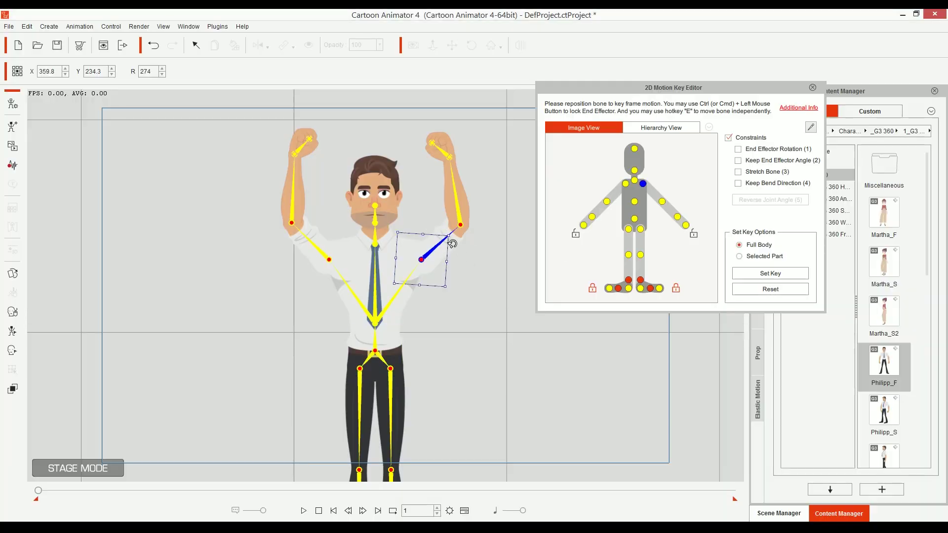
pyautogui.moveTo(458, 245); pyautogui.dragTo(459, 272)
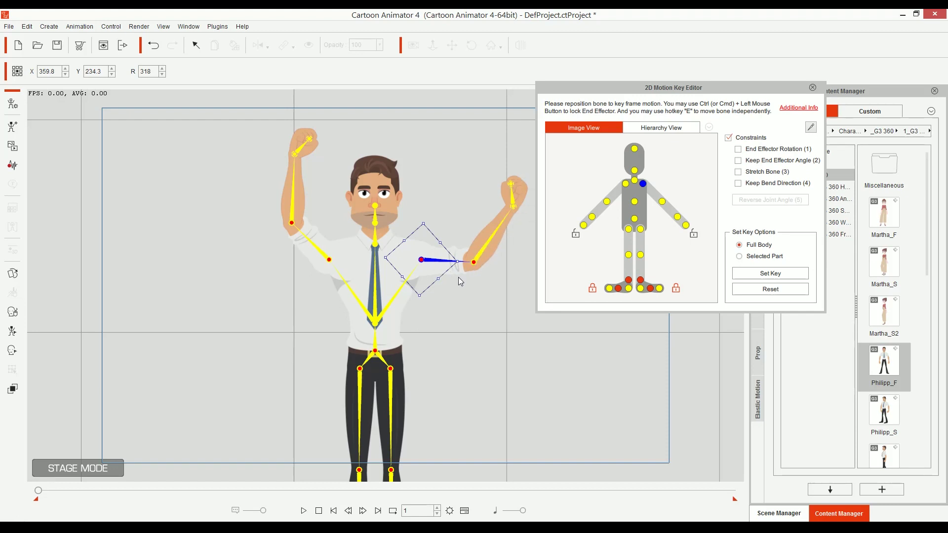
pyautogui.moveTo(448, 280); pyautogui.dragTo(458, 287)
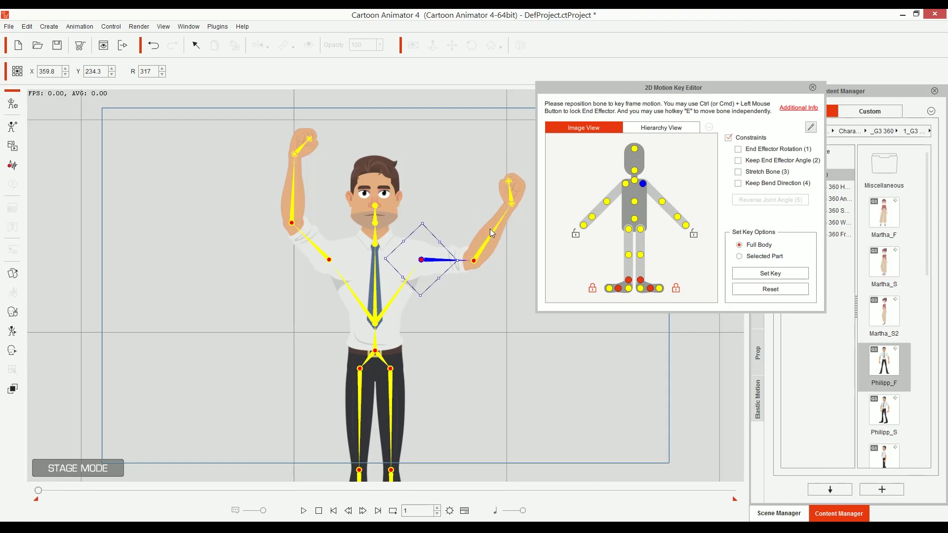
# - Test the left arm's IK by dragging the left hand, then undo to restore the raised pose
pyautogui.click(511, 199)
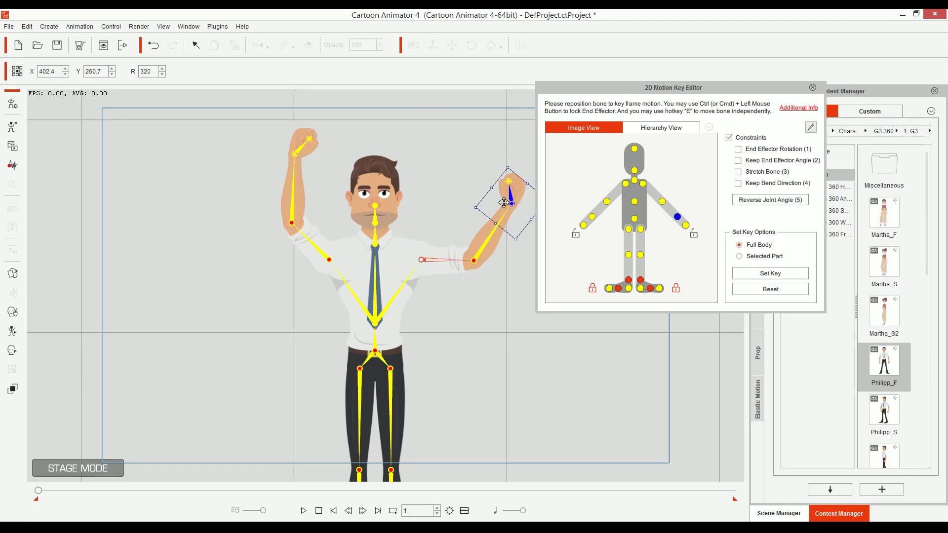
pyautogui.moveTo(509, 202); pyautogui.dragTo(465, 214)
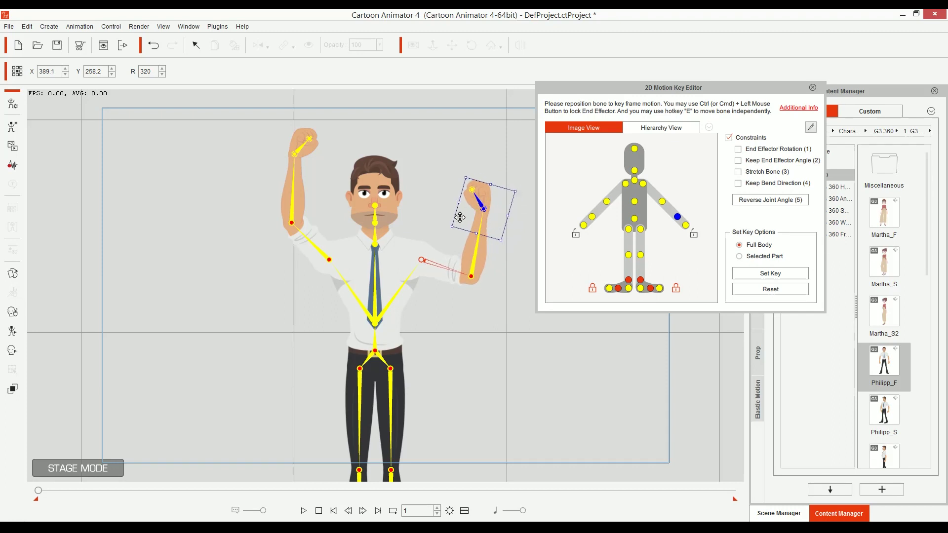
pyautogui.hotkey('ctrl', 'z')
pyautogui.hotkey('ctrl', 'z')
pyautogui.hotkey('ctrl', 'z')
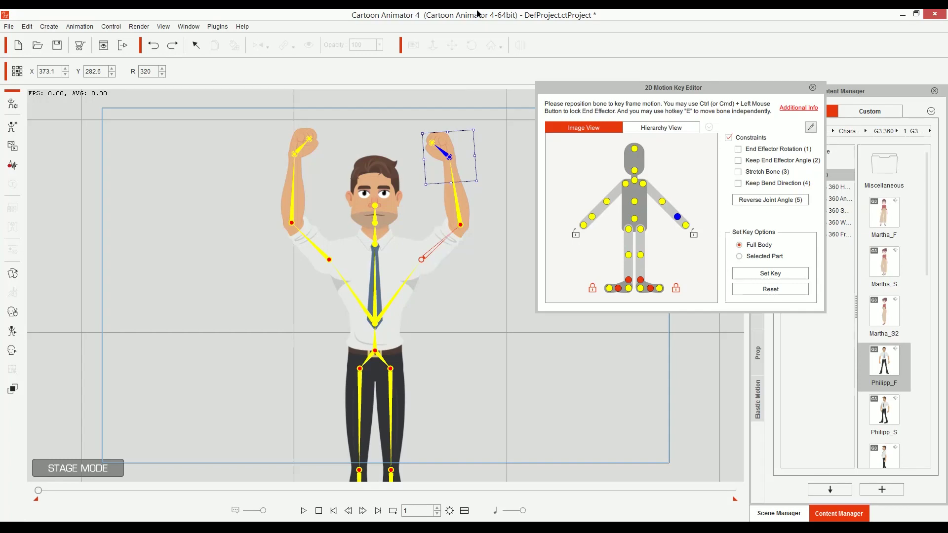
# - Pan down to Philipp's legs and check that both feet are locked
pyautogui.moveTo(467, 371); pyautogui.dragTo(472, 233)
pyautogui.scroll(-2, 445, 254)
pyautogui.scroll(-1, 447, 344)
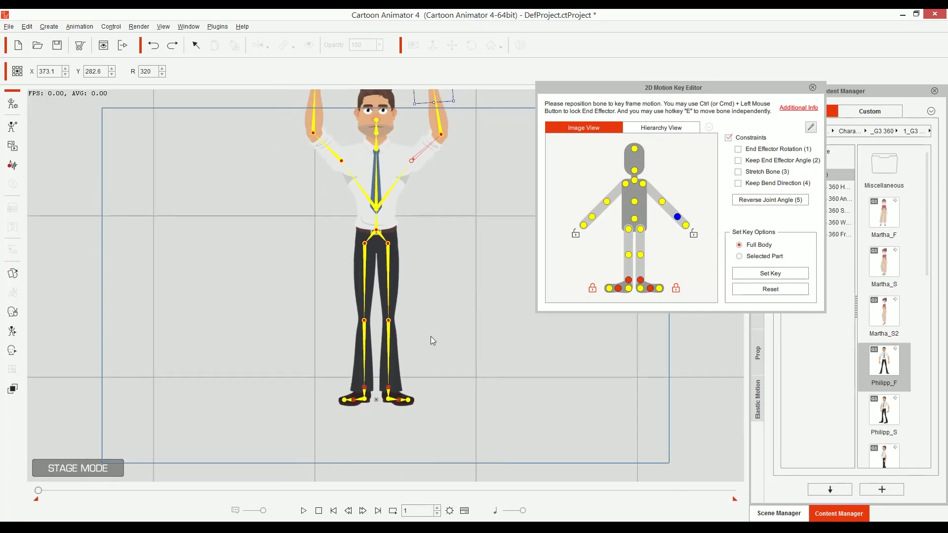
pyautogui.click(391, 401)
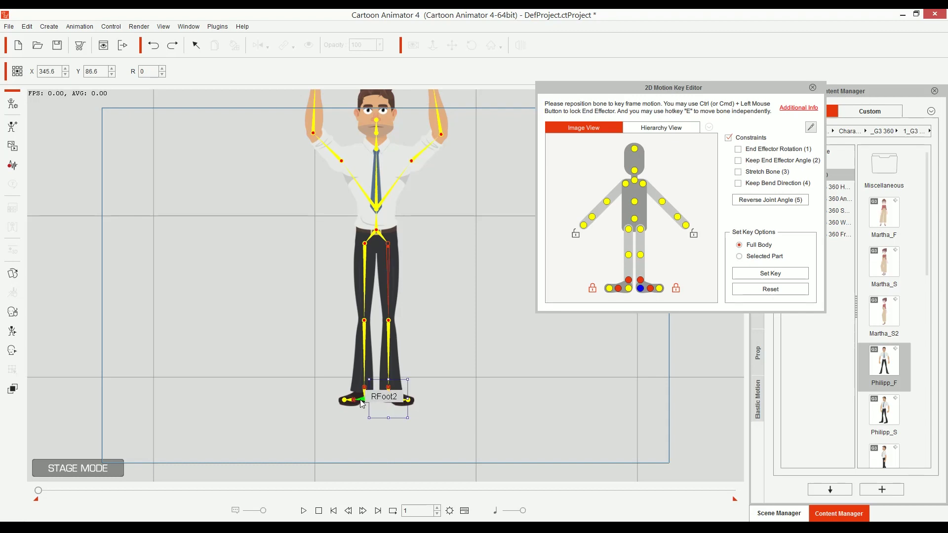
pyautogui.click(362, 401)
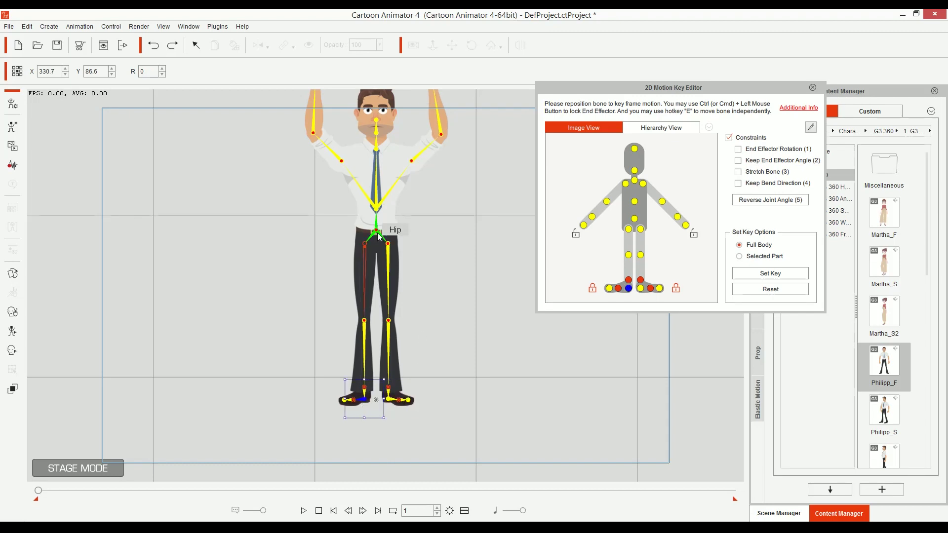
# - Drag the hip bone down and left until the knees bend into a wide crouch
pyautogui.click(377, 231)
pyautogui.moveTo(377, 231); pyautogui.dragTo(385, 256)
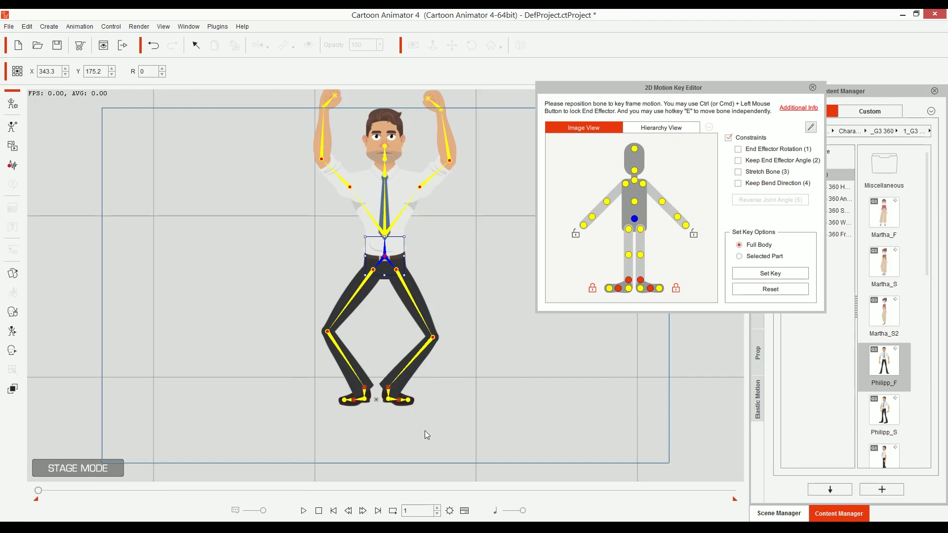
pyautogui.moveTo(391, 248); pyautogui.dragTo(368, 211)
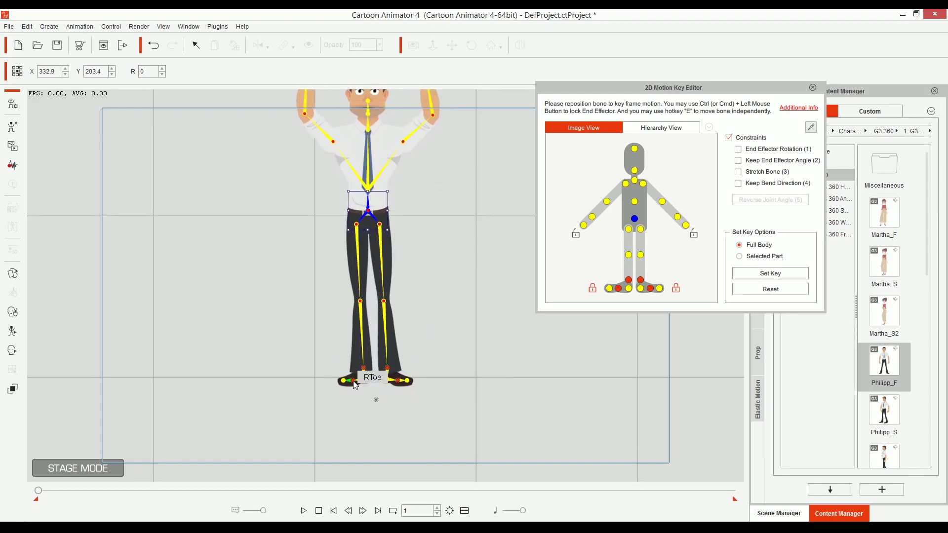
pyautogui.moveTo(367, 213)
pyautogui.mouseDown()
pyautogui.moveTo(370, 232)
pyautogui.moveTo(372, 197)
pyautogui.moveTo(372, 225)
pyautogui.moveTo(381, 237)
pyautogui.moveTo(389, 231)
pyautogui.moveTo(376, 284)
pyautogui.moveTo(345, 281)
pyautogui.moveTo(368, 211)
pyautogui.mouseUp()
pyautogui.moveTo(417, 333); pyautogui.dragTo(399, 289)
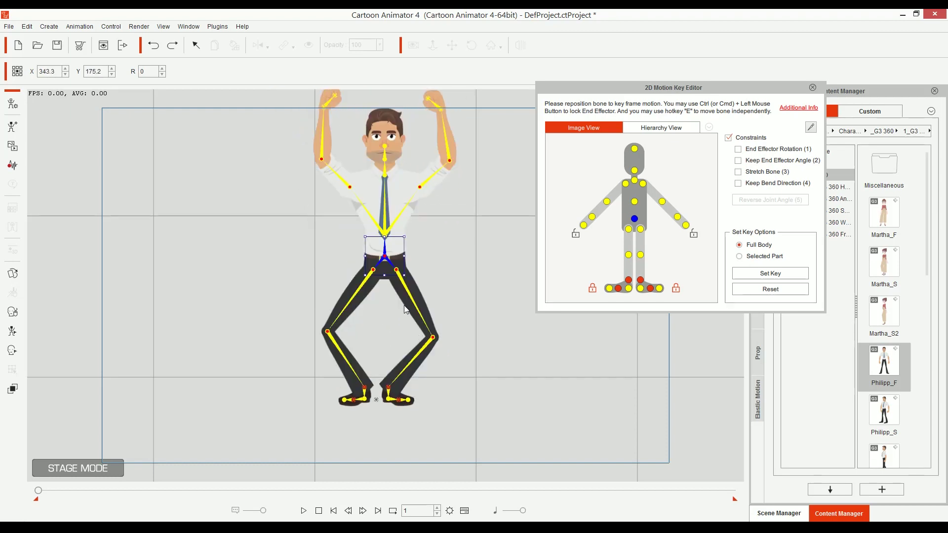
pyautogui.moveTo(388, 253)
pyautogui.mouseDown()
pyautogui.moveTo(377, 223)
pyautogui.moveTo(376, 247)
pyautogui.mouseUp()
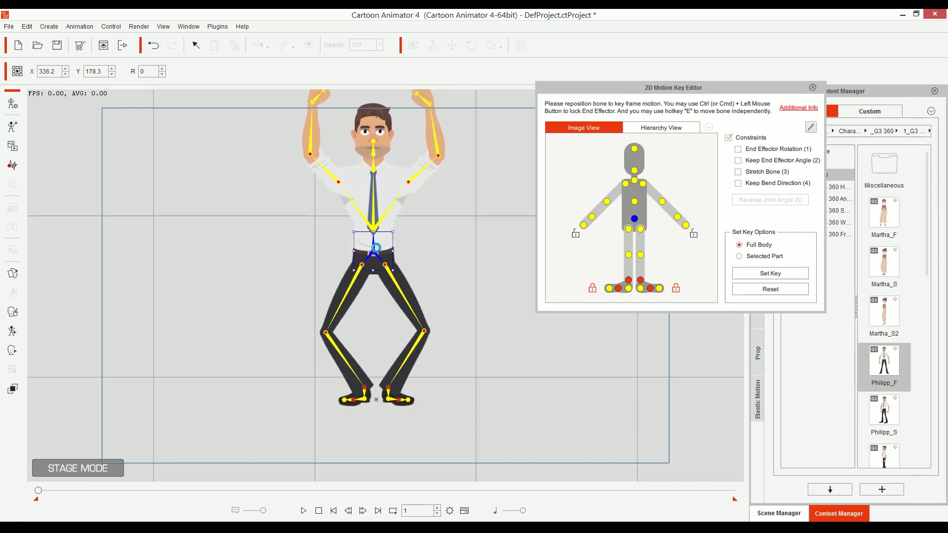
# - Undo the crouch, move the 2D Motion Key Editor left, and unlock both feet
pyautogui.hotkey('ctrl', 'z')
pyautogui.hotkey('ctrl', 'z')
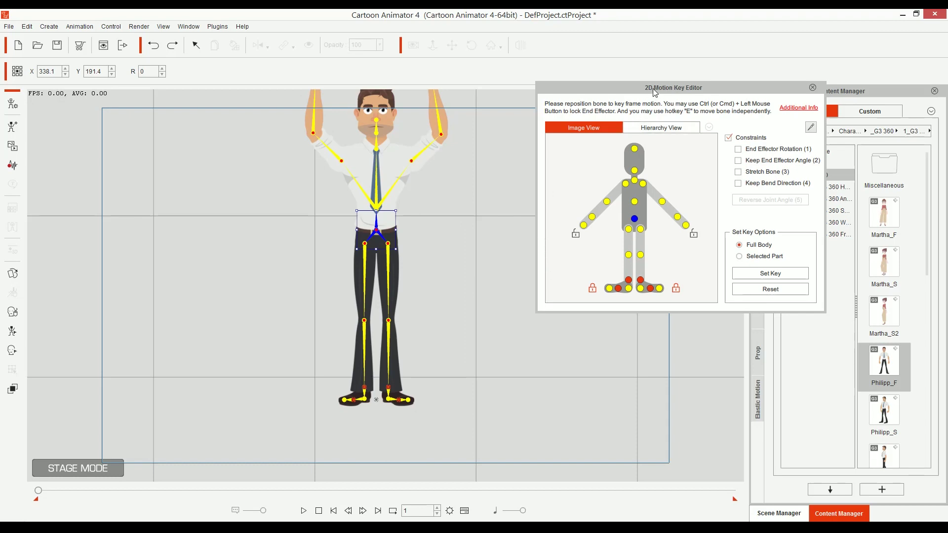
pyautogui.moveTo(653, 91); pyautogui.dragTo(577, 95)
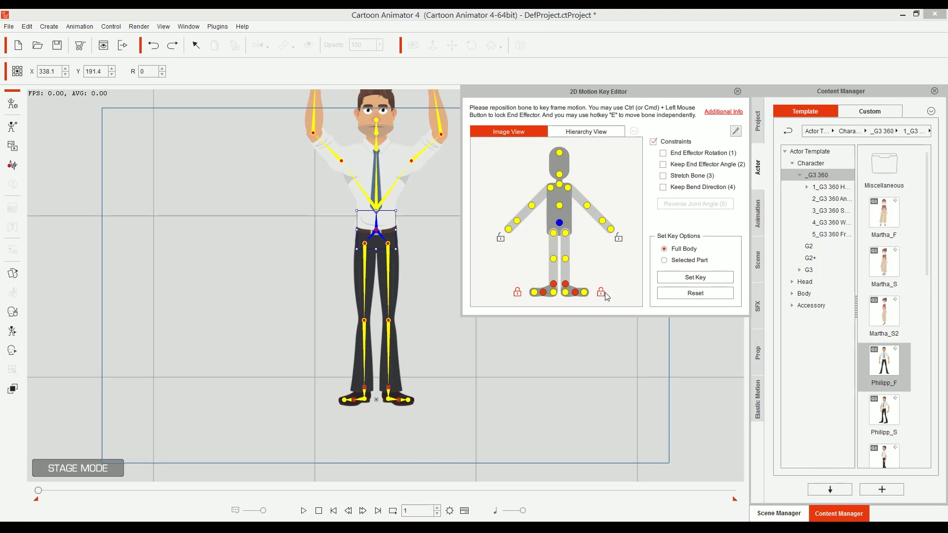
pyautogui.click(602, 294)
pyautogui.click(518, 294)
# - Relock only the left foot and shift the hips left so the free right foot moves
pyautogui.moveTo(376, 230); pyautogui.dragTo(365, 212)
pyautogui.hotkey('ctrl', 'z')
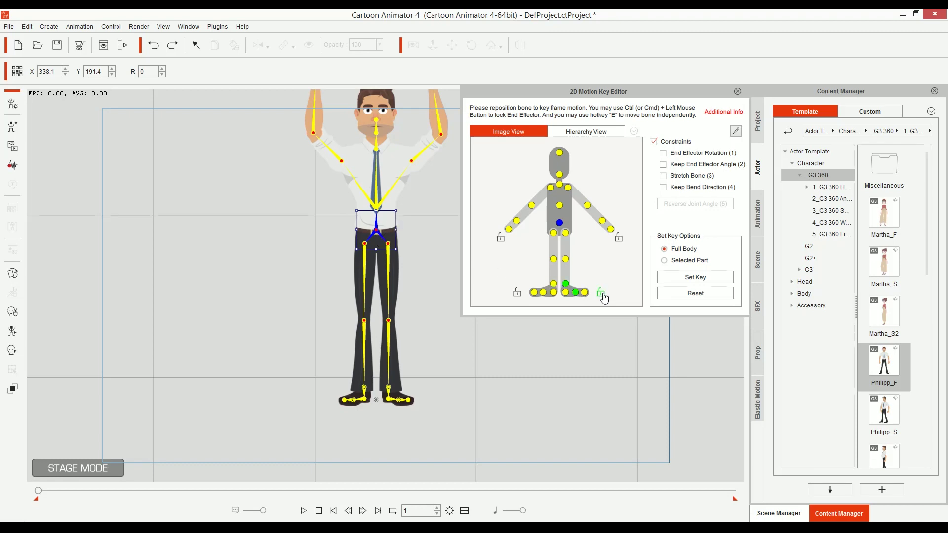
pyautogui.click(601, 293)
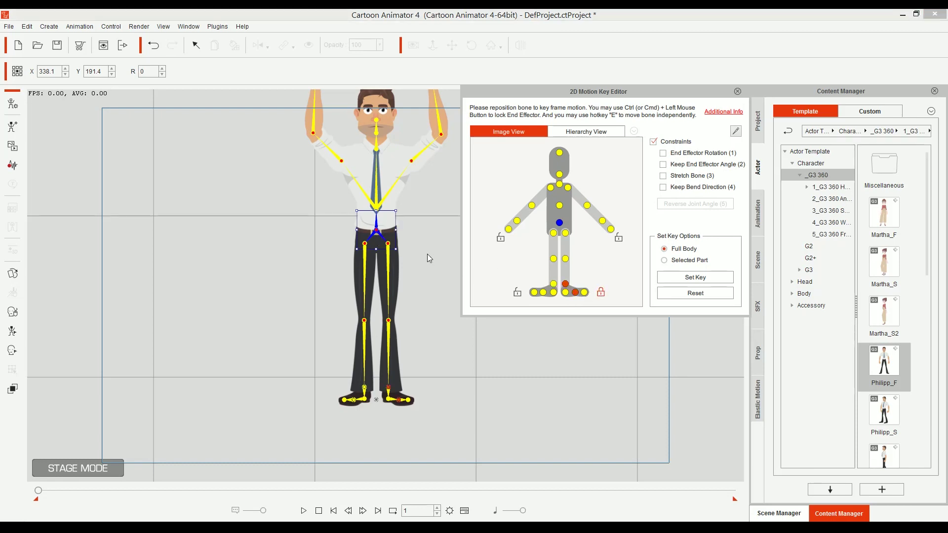
pyautogui.moveTo(376, 230); pyautogui.dragTo(350, 220)
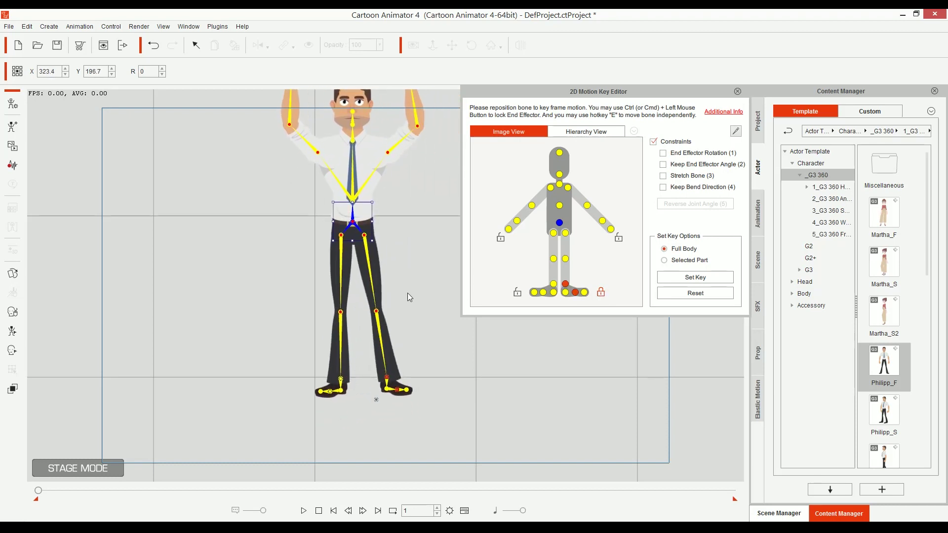
# - Undo the hip shift, show the Timeline, and bend the left leg at frame 10
pyautogui.hotkey('ctrl', 'z')
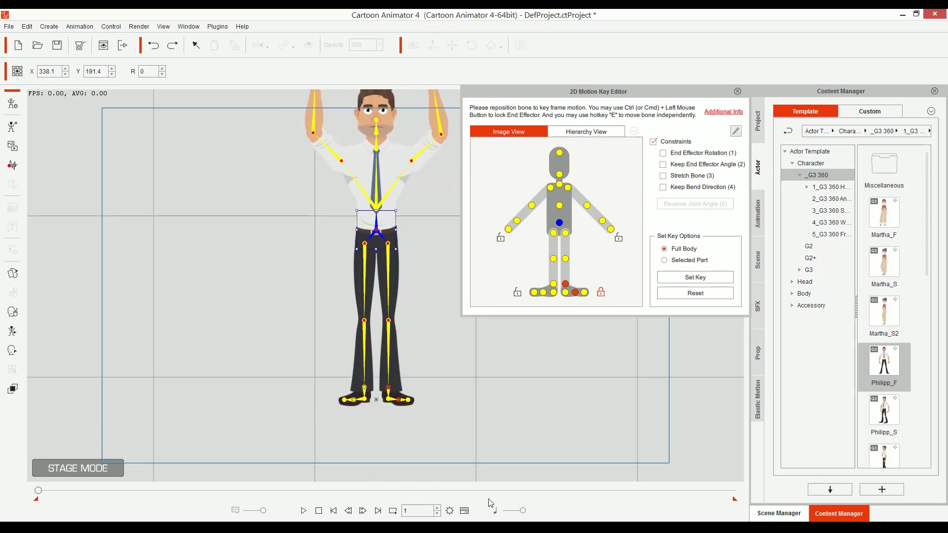
pyautogui.click(464, 511)
pyautogui.click(163, 443)
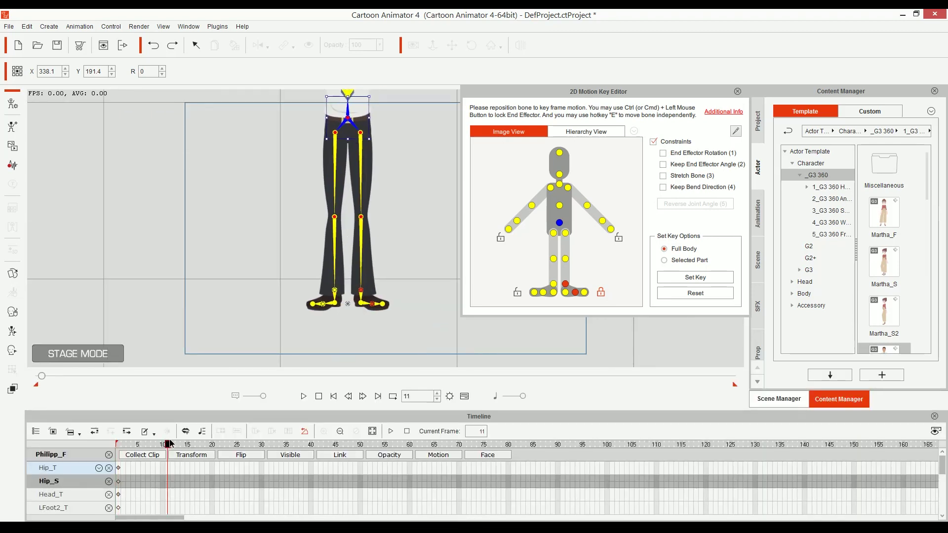
pyautogui.click(131, 441)
pyautogui.click(163, 444)
pyautogui.moveTo(361, 216); pyautogui.dragTo(402, 230)
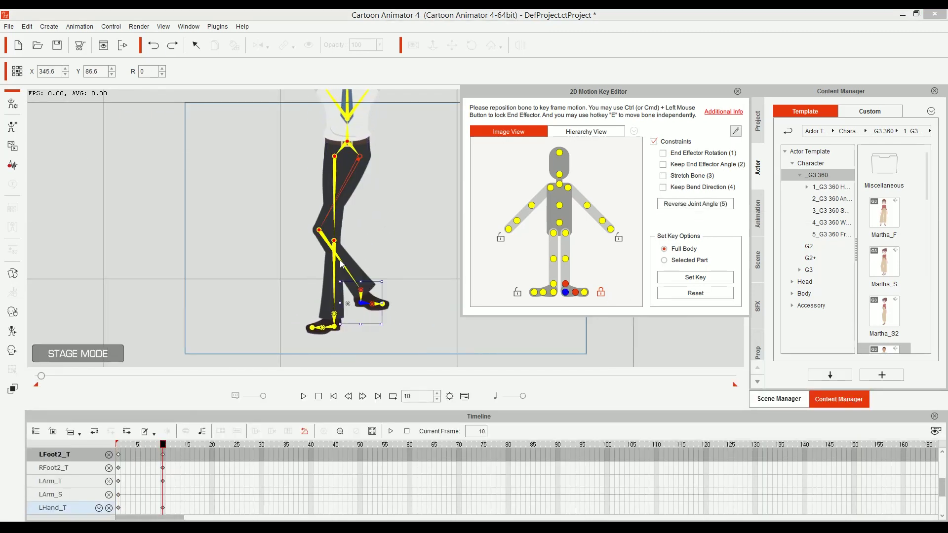
pyautogui.click(704, 204)
# - Unlock the left foot at frame 20, then lock the right foot and lower the hips at frame 30
pyautogui.click(601, 292)
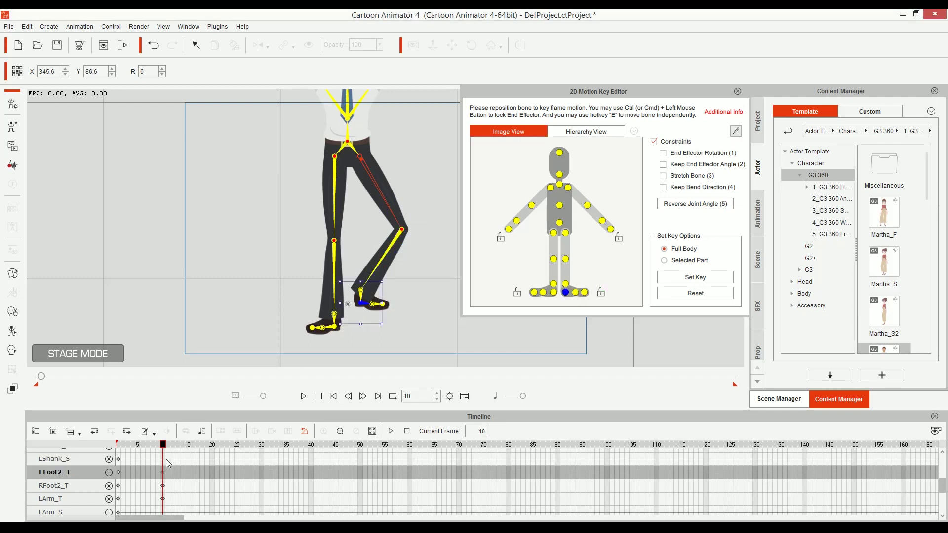
pyautogui.click(213, 444)
pyautogui.click(322, 327)
pyautogui.keyDown('ctrl'); pyautogui.click(322, 328); pyautogui.keyUp('ctrl')
pyautogui.click(261, 444)
pyautogui.moveTo(347, 130); pyautogui.dragTo(347, 173)
# - Play the animation from frame 1, stop it, and return the playhead to the start
pyautogui.moveTo(269, 446); pyautogui.dragTo(82, 461)
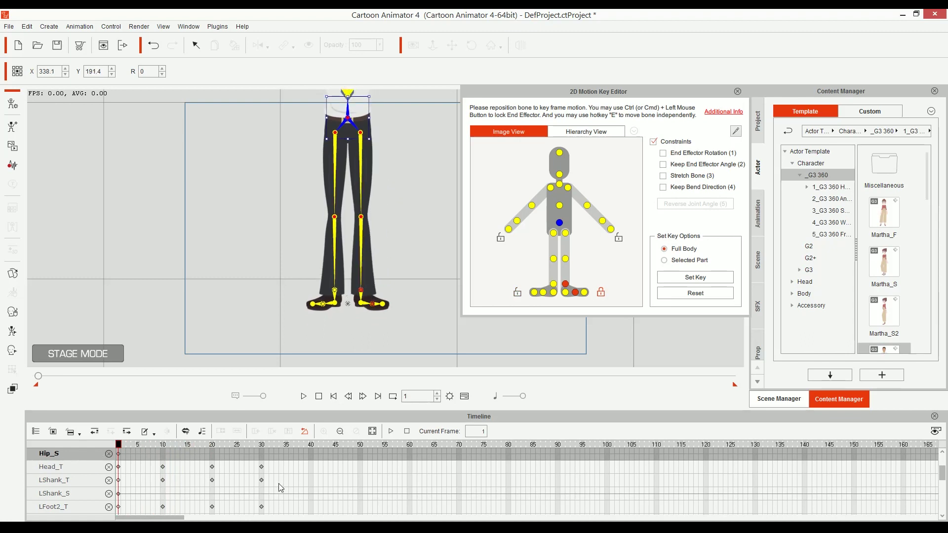
pyautogui.press('space')
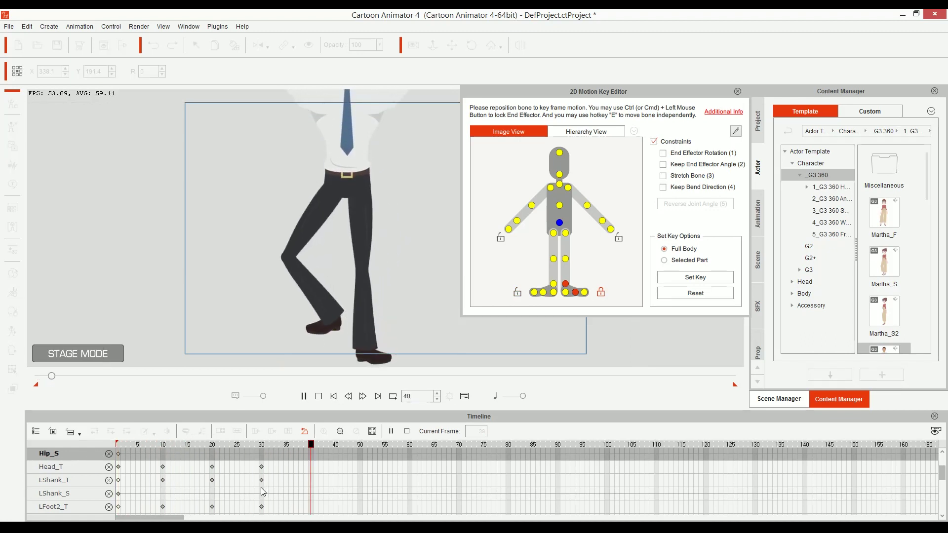
pyautogui.press('space')
pyautogui.moveTo(259, 440); pyautogui.dragTo(77, 450)
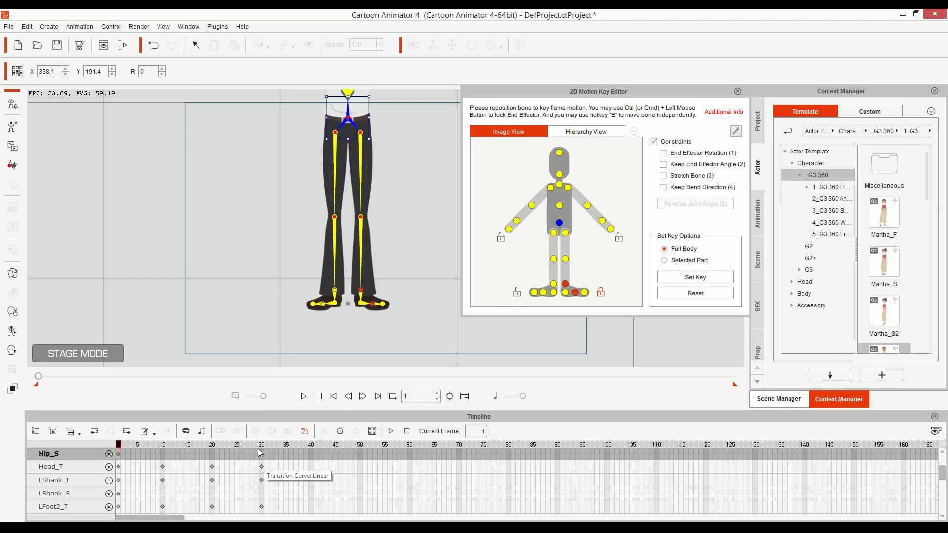
# - Undo the frame-30 keys and lock both of Philipp's raised hands in the Motion Key Editor
pyautogui.hotkey('ctrl', 'z')
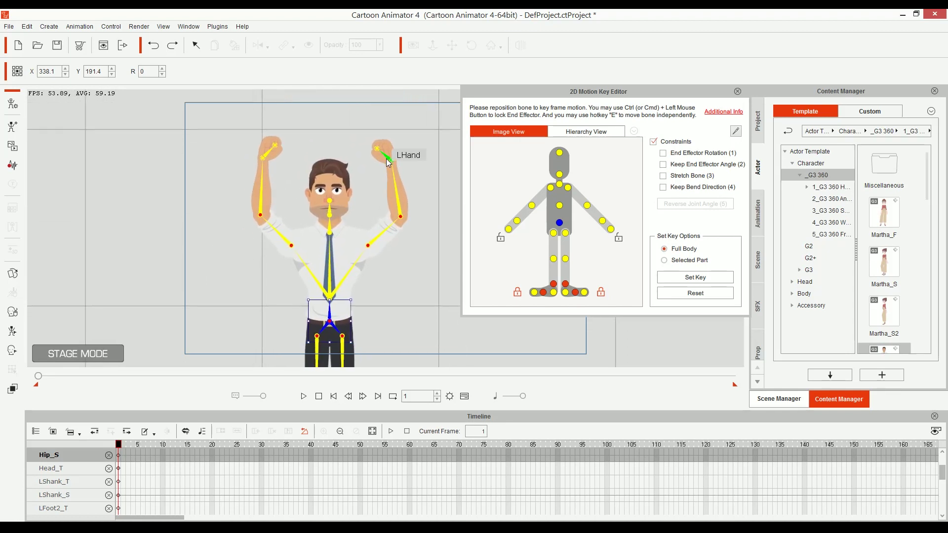
pyautogui.click(390, 157)
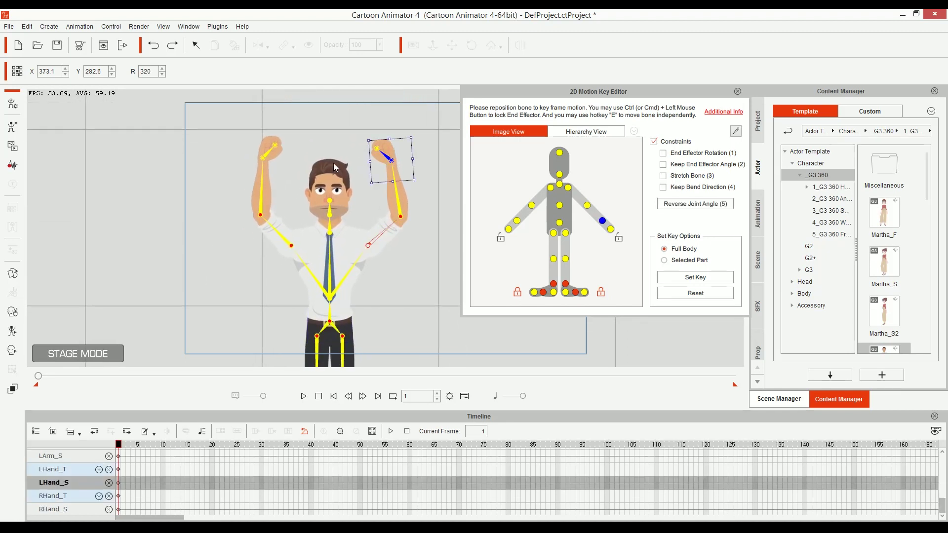
pyautogui.click(269, 155)
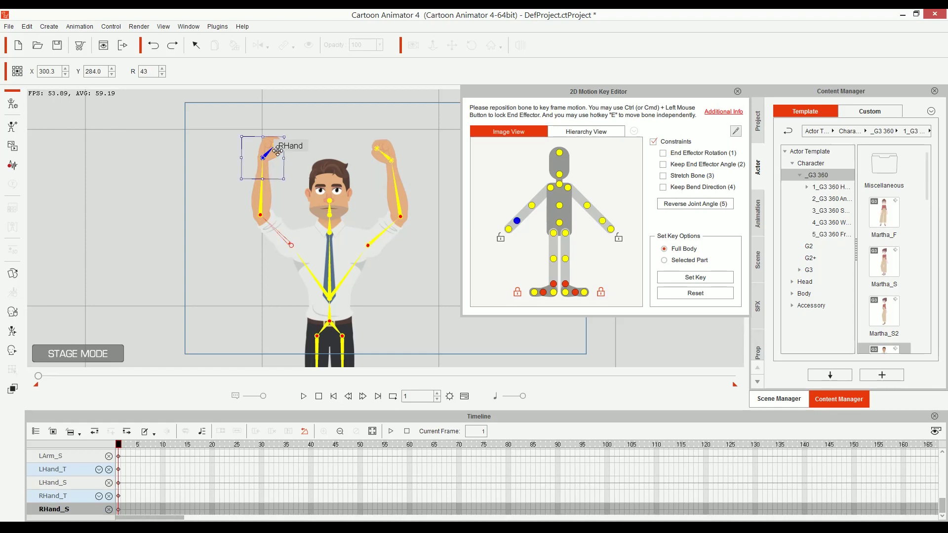
pyautogui.click(502, 239)
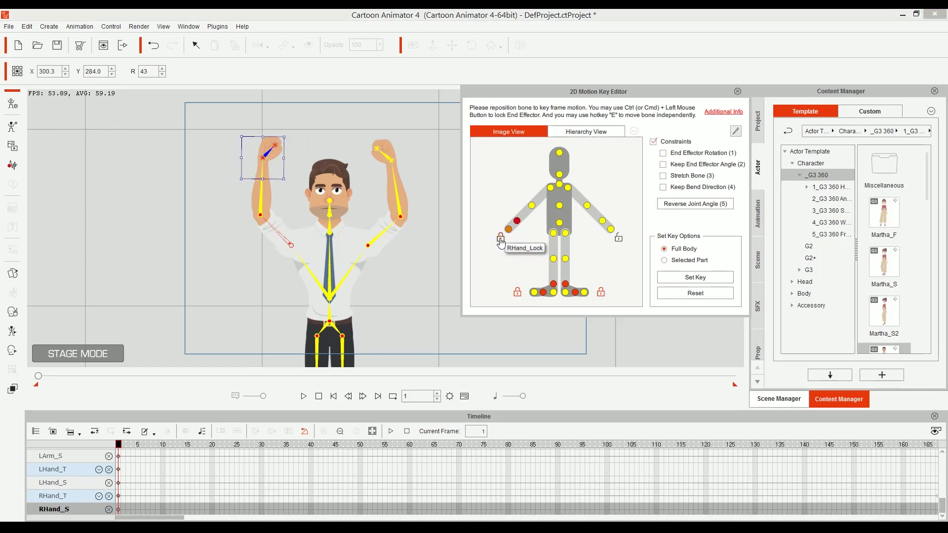
pyautogui.click(619, 240)
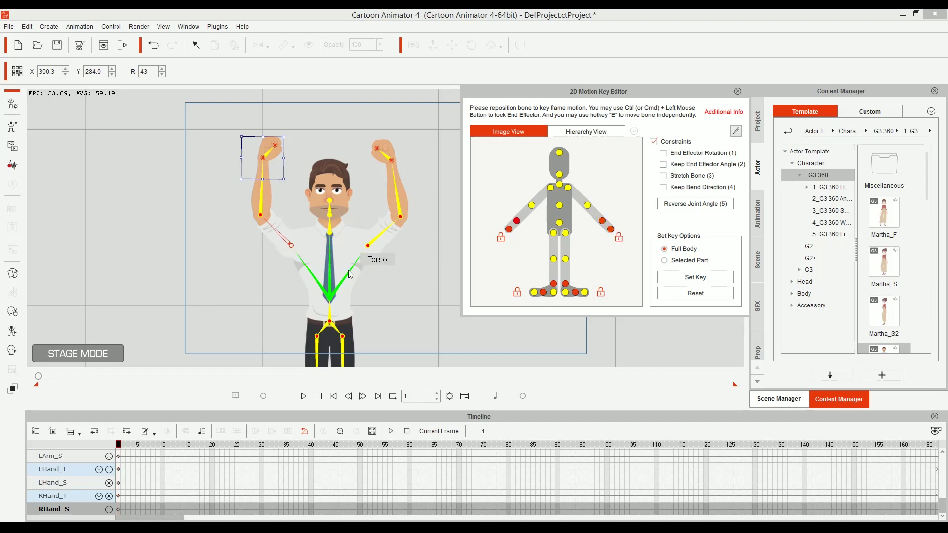
pyautogui.click(330, 322)
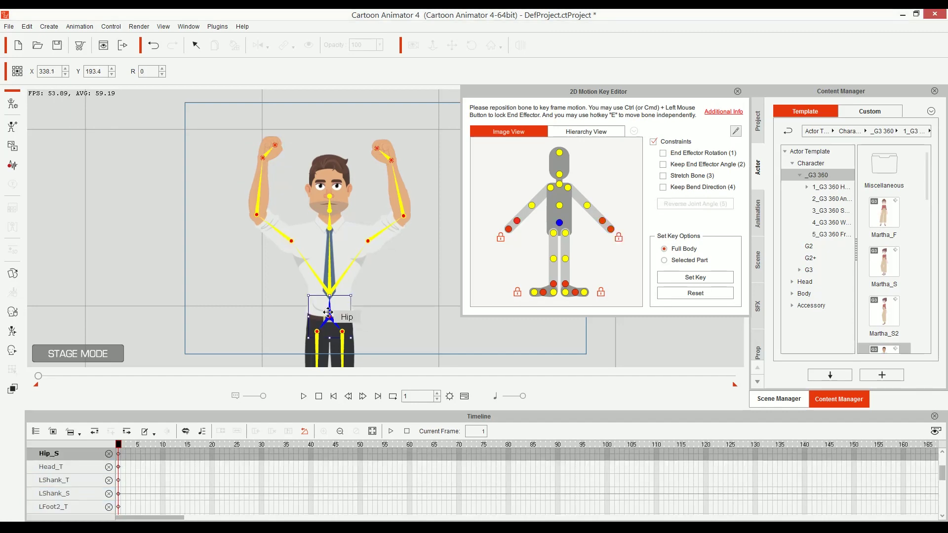